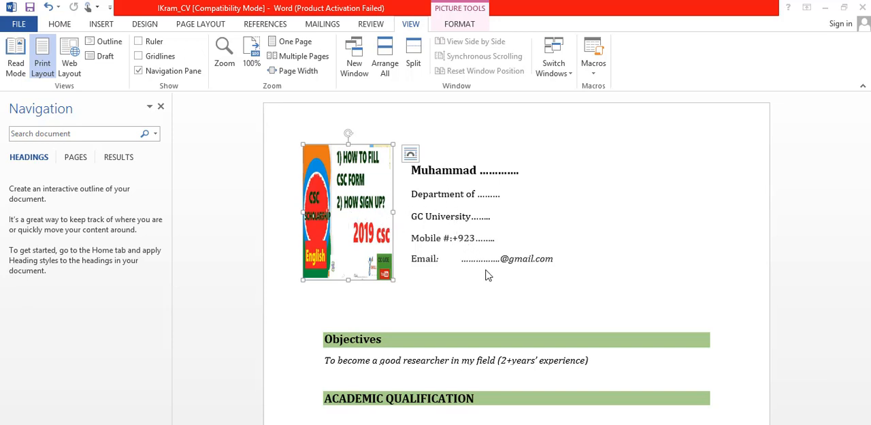
Step: Examine the CV's contact header and its Objectives, Academic Qualification and Projects sections
{"action": "left_click", "coordinate": [485, 343]}
{"action": "key", "text": "Down"}
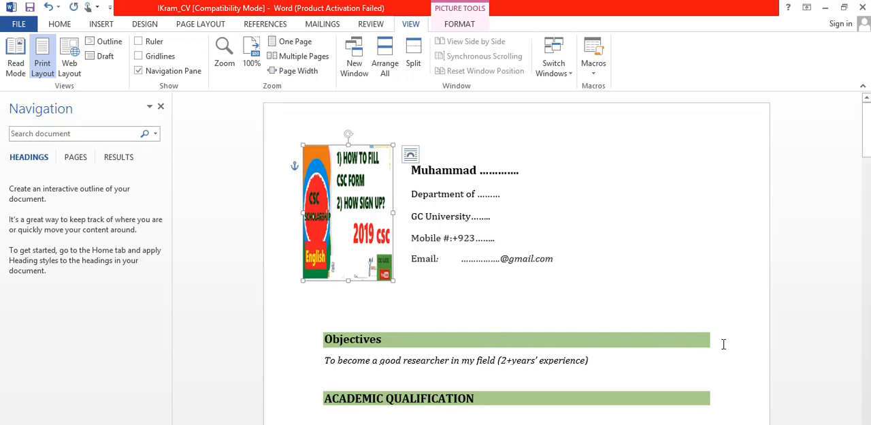
{"action": "left_click", "coordinate": [747, 348]}
{"action": "scroll", "coordinate": [748, 348], "scroll_direction": "down", "scroll_amount": 3}
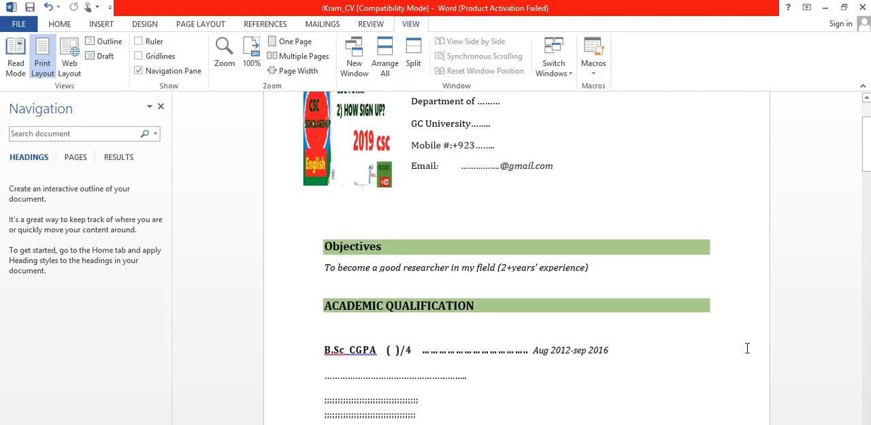
{"action": "scroll", "coordinate": [747, 348], "scroll_direction": "down", "scroll_amount": 2}
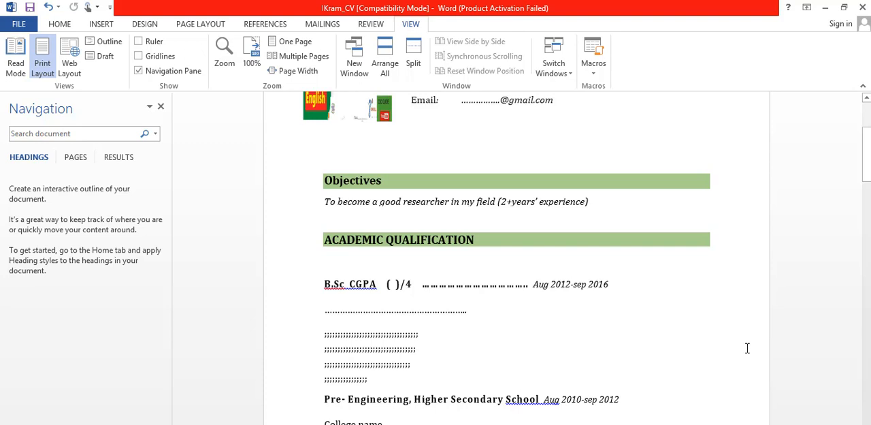
{"action": "scroll", "coordinate": [748, 348], "scroll_direction": "down", "scroll_amount": 3}
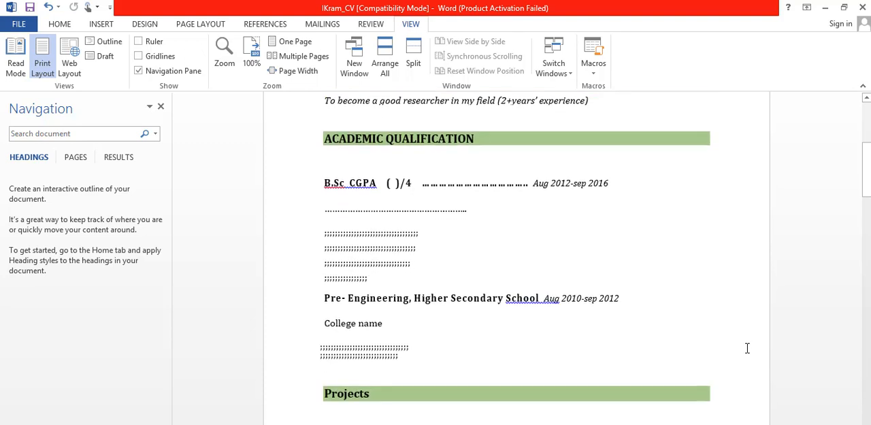
{"action": "scroll", "coordinate": [747, 348], "scroll_direction": "down", "scroll_amount": 5}
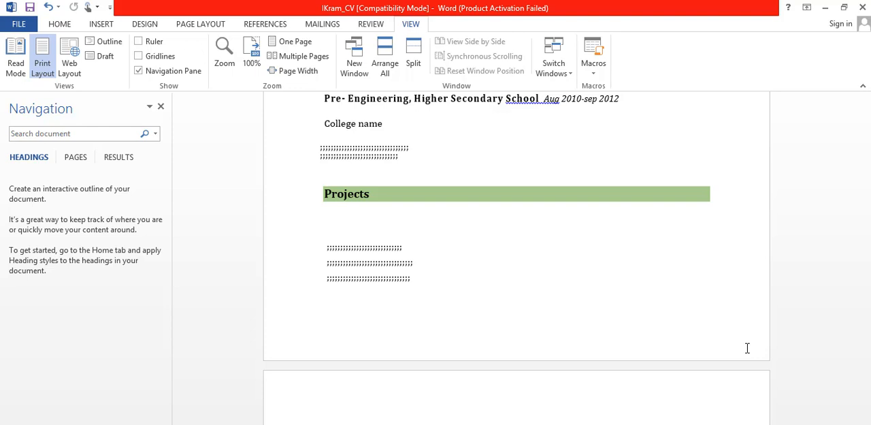
{"action": "scroll", "coordinate": [747, 348], "scroll_direction": "down", "scroll_amount": 2}
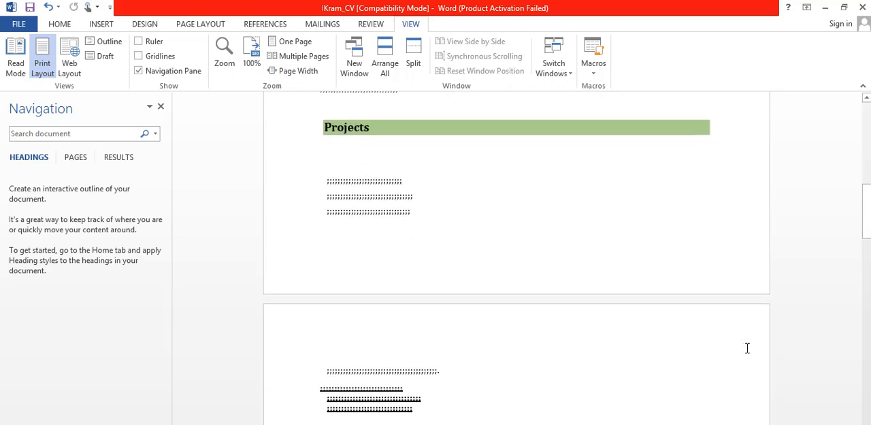
Step: Review the Research Interest, Academic Projects and Professional Experience sections of the CV
{"action": "scroll", "coordinate": [747, 348], "scroll_direction": "down", "scroll_amount": 5}
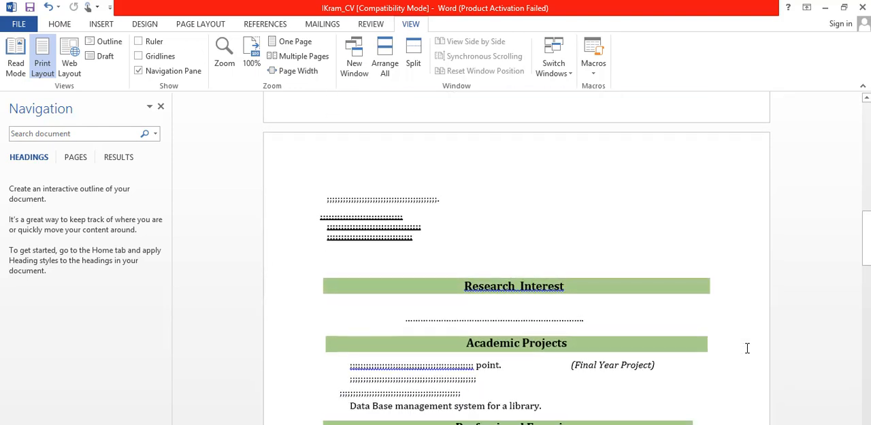
{"action": "scroll", "coordinate": [747, 347], "scroll_direction": "down", "scroll_amount": 1}
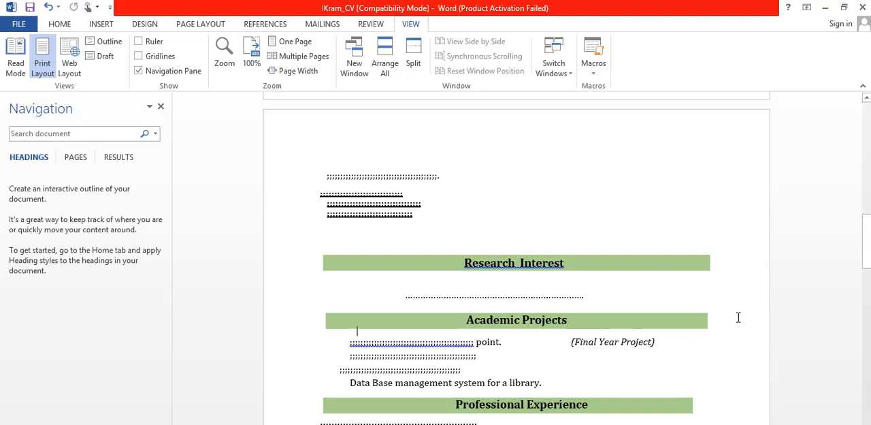
{"action": "scroll", "coordinate": [738, 317], "scroll_direction": "down", "scroll_amount": 12}
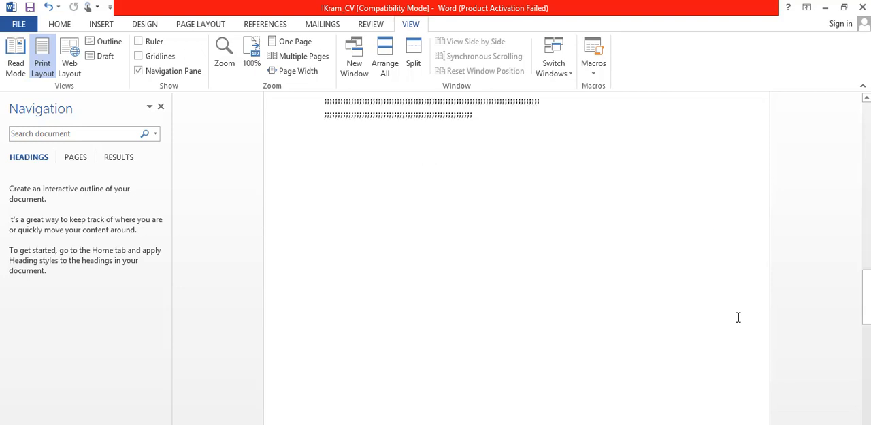
{"action": "scroll", "coordinate": [738, 317], "scroll_direction": "up", "scroll_amount": 6}
{"action": "scroll", "coordinate": [738, 317], "scroll_direction": "up", "scroll_amount": 3}
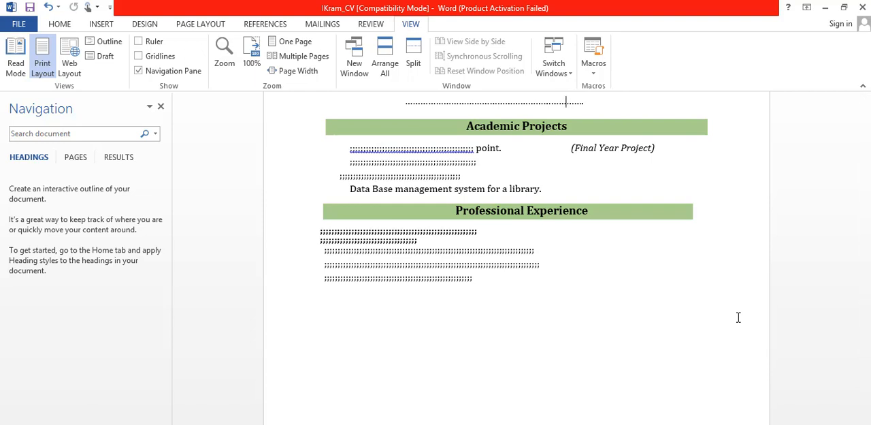
{"action": "key", "text": "Down"}
{"action": "key", "text": "Down"}
Step: Read through the CV's sections from Honors & Achievement to Personal Data and the References heading
{"action": "scroll", "coordinate": [738, 317], "scroll_direction": "down", "scroll_amount": 5}
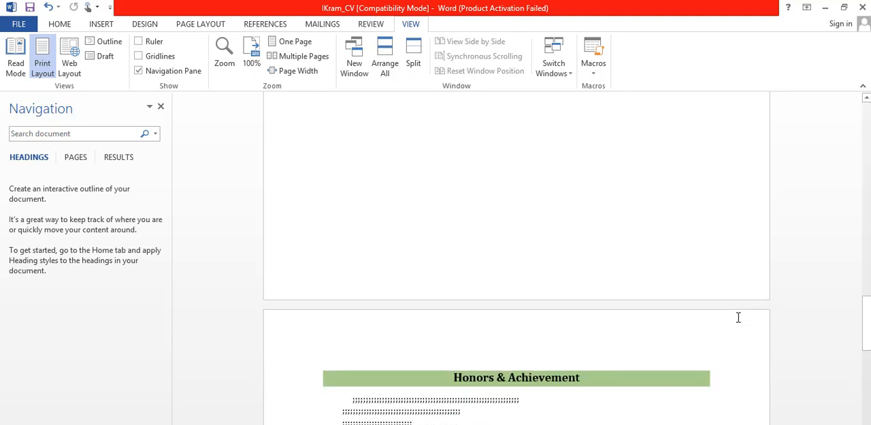
{"action": "scroll", "coordinate": [738, 317], "scroll_direction": "down", "scroll_amount": 2}
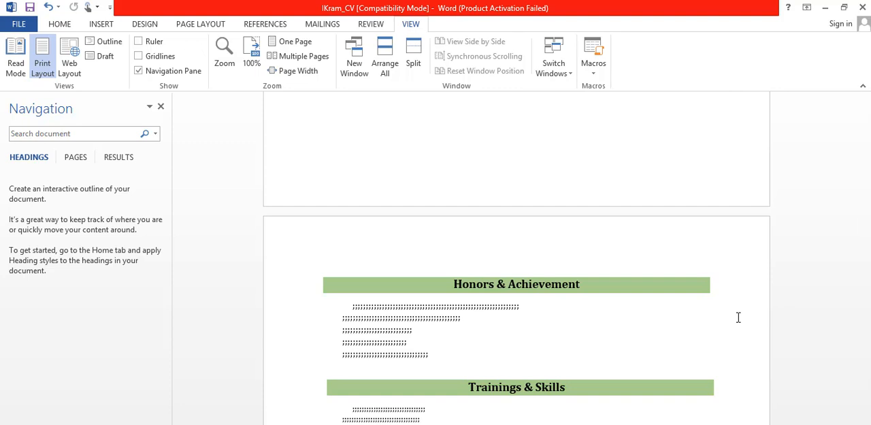
{"action": "scroll", "coordinate": [738, 317], "scroll_direction": "down", "scroll_amount": 3}
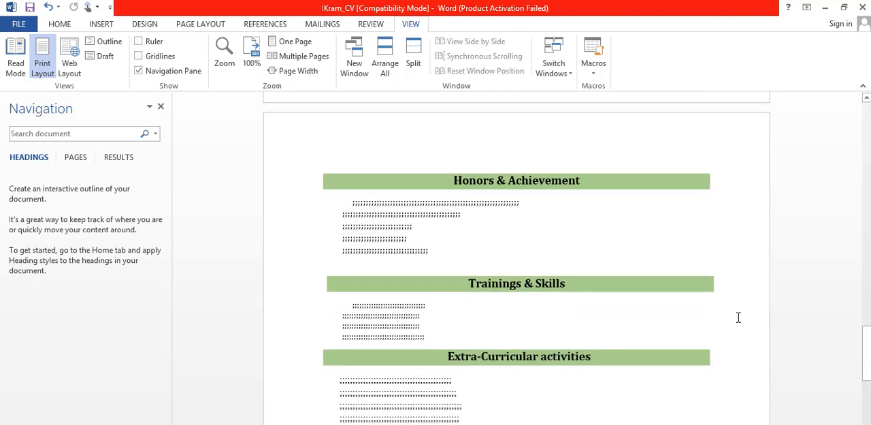
{"action": "scroll", "coordinate": [738, 317], "scroll_direction": "down", "scroll_amount": 1}
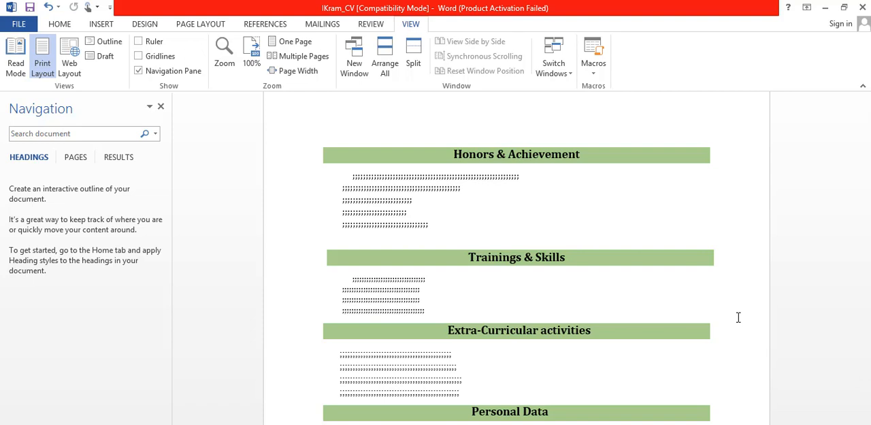
{"action": "scroll", "coordinate": [738, 317], "scroll_direction": "down", "scroll_amount": 2}
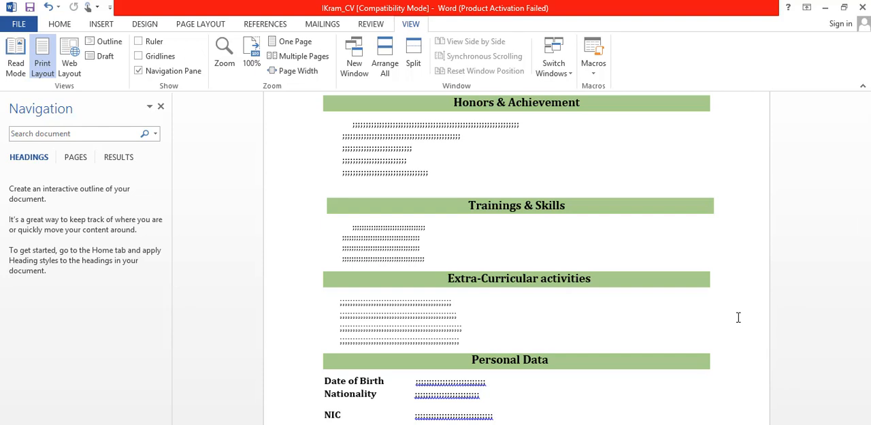
{"action": "scroll", "coordinate": [738, 317], "scroll_direction": "down", "scroll_amount": 3}
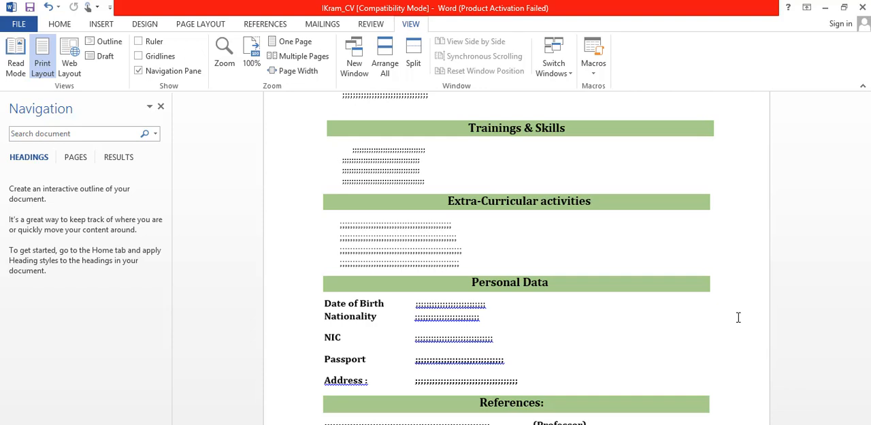
Step: Go back through the CV to recheck the Projects, Academic Qualification and Objectives sections and the contact header
{"action": "scroll", "coordinate": [739, 317], "scroll_direction": "up", "scroll_amount": 15}
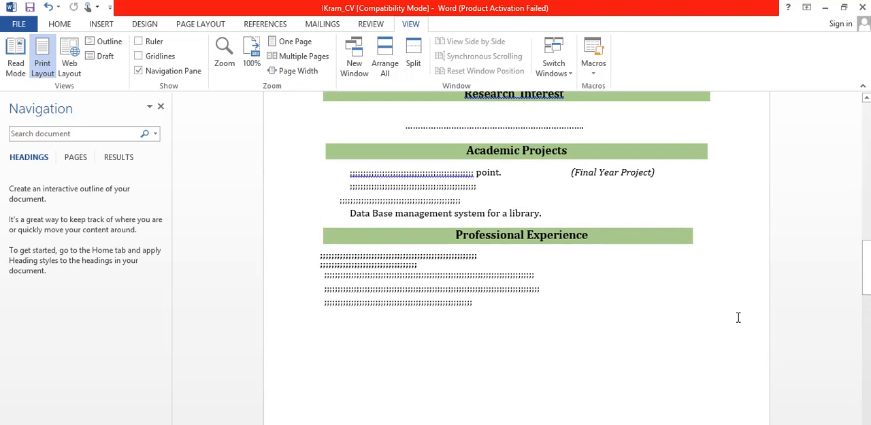
{"action": "scroll", "coordinate": [738, 318], "scroll_direction": "up", "scroll_amount": 15}
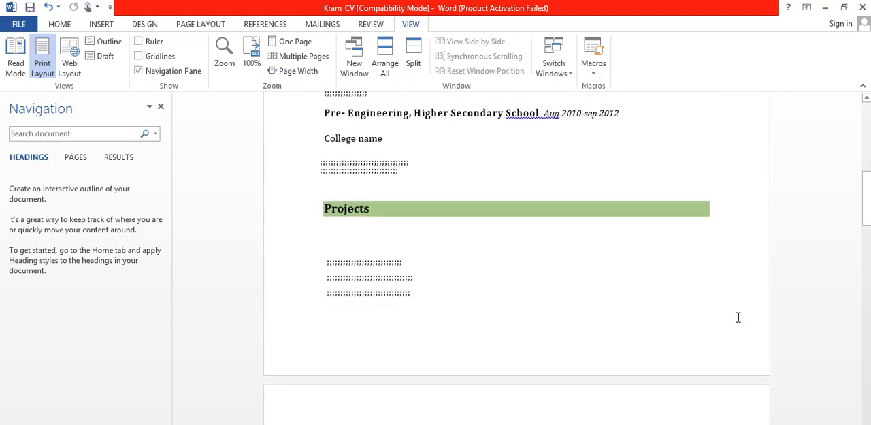
{"action": "key", "text": "Down"}
{"action": "key", "text": "Down"}
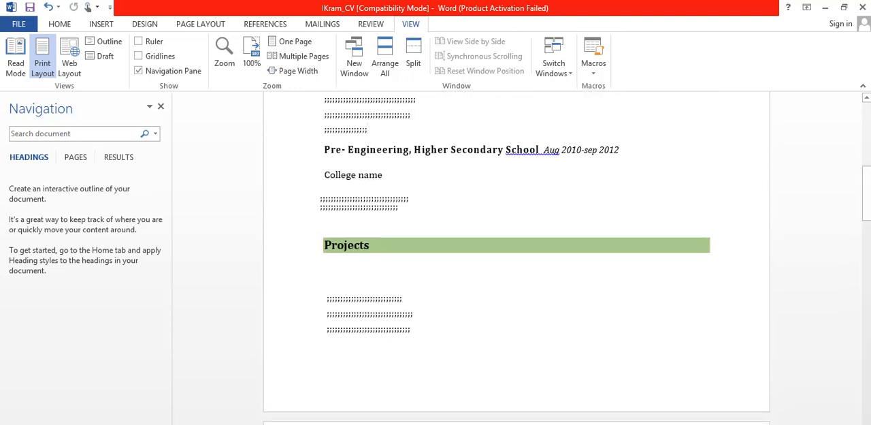
{"action": "key", "text": "Up"}
{"action": "key", "text": "Up"}
{"action": "key", "text": "Up"}
{"action": "key", "text": "Up"}
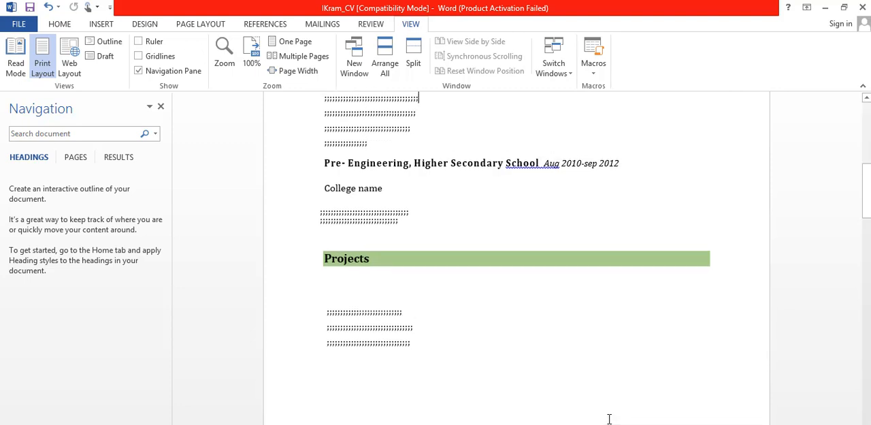
{"action": "key", "text": "Up"}
{"action": "key", "text": "Up"}
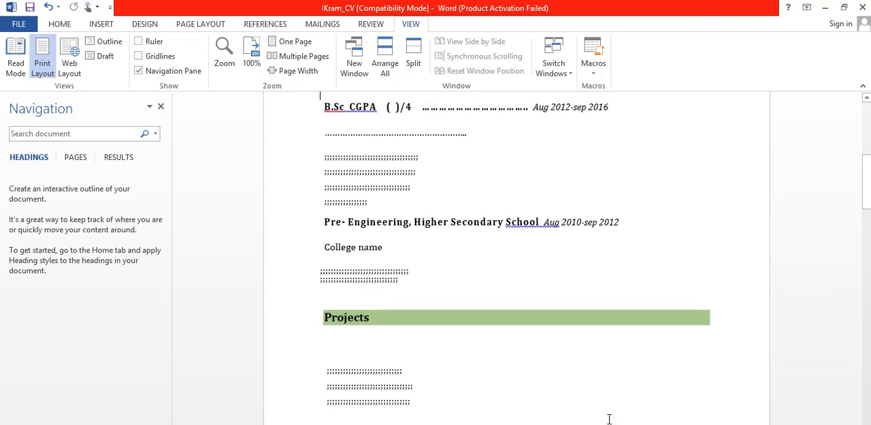
{"action": "key", "text": "Down"}
{"action": "scroll", "coordinate": [609, 418], "scroll_direction": "up", "scroll_amount": 3}
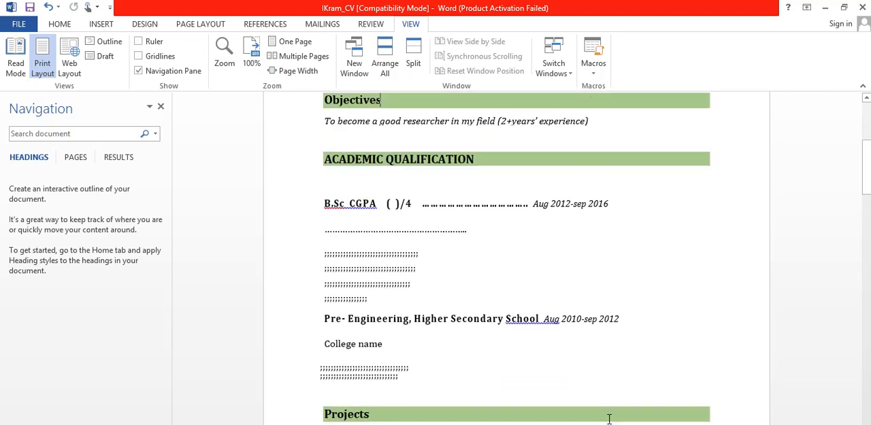
{"action": "key", "text": "Down"}
{"action": "key", "text": "Down"}
{"action": "key", "text": "Down"}
{"action": "key", "text": "Down"}
{"action": "key", "text": "Down"}
{"action": "key", "text": "Down"}
{"action": "key", "text": "Down"}
{"action": "key", "text": "Down"}
{"action": "key", "text": "Down"}
{"action": "key", "text": "Down"}
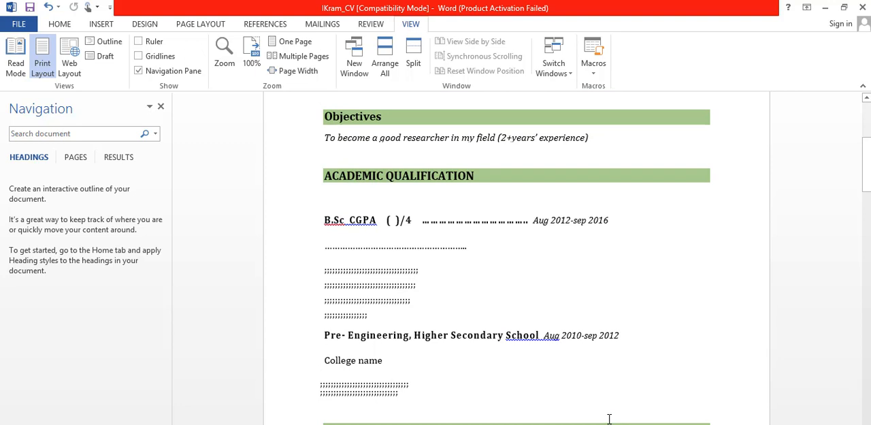
{"action": "scroll", "coordinate": [609, 418], "scroll_direction": "down", "scroll_amount": 1}
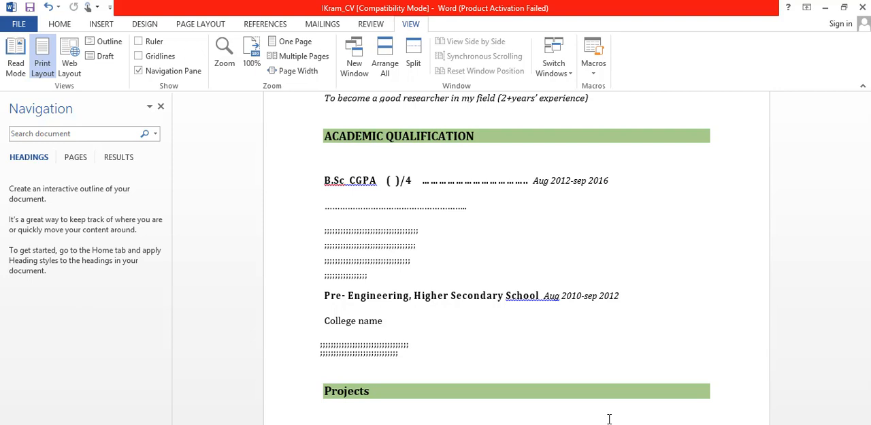
{"action": "key", "text": "Up"}
{"action": "key", "text": "Up"}
{"action": "key", "text": "Up"}
{"action": "key", "text": "Up"}
{"action": "key", "text": "Up"}
{"action": "key", "text": "Up"}
{"action": "key", "text": "Up"}
{"action": "key", "text": "Up"}
{"action": "key", "text": "Up"}
{"action": "key", "text": "Up"}
{"action": "key", "text": "Up"}
{"action": "key", "text": "Up"}
{"action": "key", "text": "Up"}
{"action": "key", "text": "Up"}
{"action": "key", "text": "Up"}
{"action": "key", "text": "Up"}
{"action": "key", "text": "Up"}
{"action": "key", "text": "Up"}
{"action": "key", "text": "Up"}
{"action": "key", "text": "Up"}
{"action": "key", "text": "Up"}
{"action": "key", "text": "Up"}
{"action": "key", "text": "Up"}
{"action": "key", "text": "Up"}
{"action": "key", "text": "Up"}
{"action": "key", "text": "Up"}
{"action": "key", "text": "Up"}
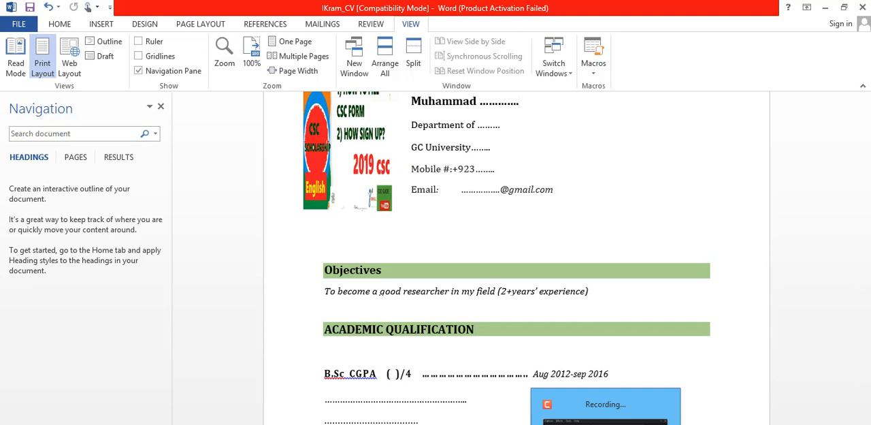
{"action": "left_click", "coordinate": [606, 423]}
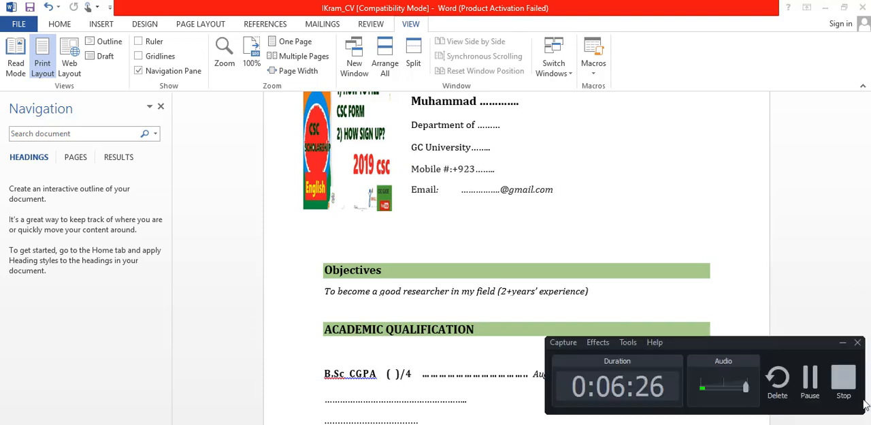